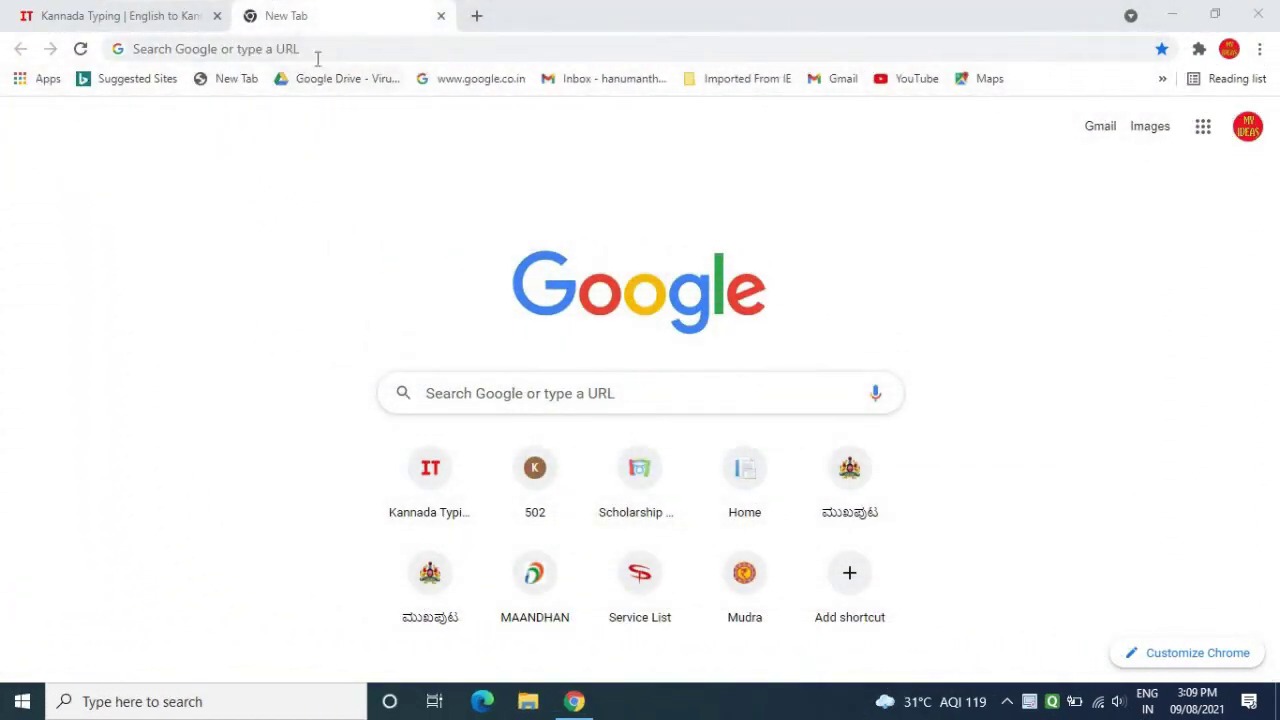
Step: Find the Nadakacheri website through a Google search for nadakacheri, dismissing the location request, and open its Apply Online service
click(303, 50)
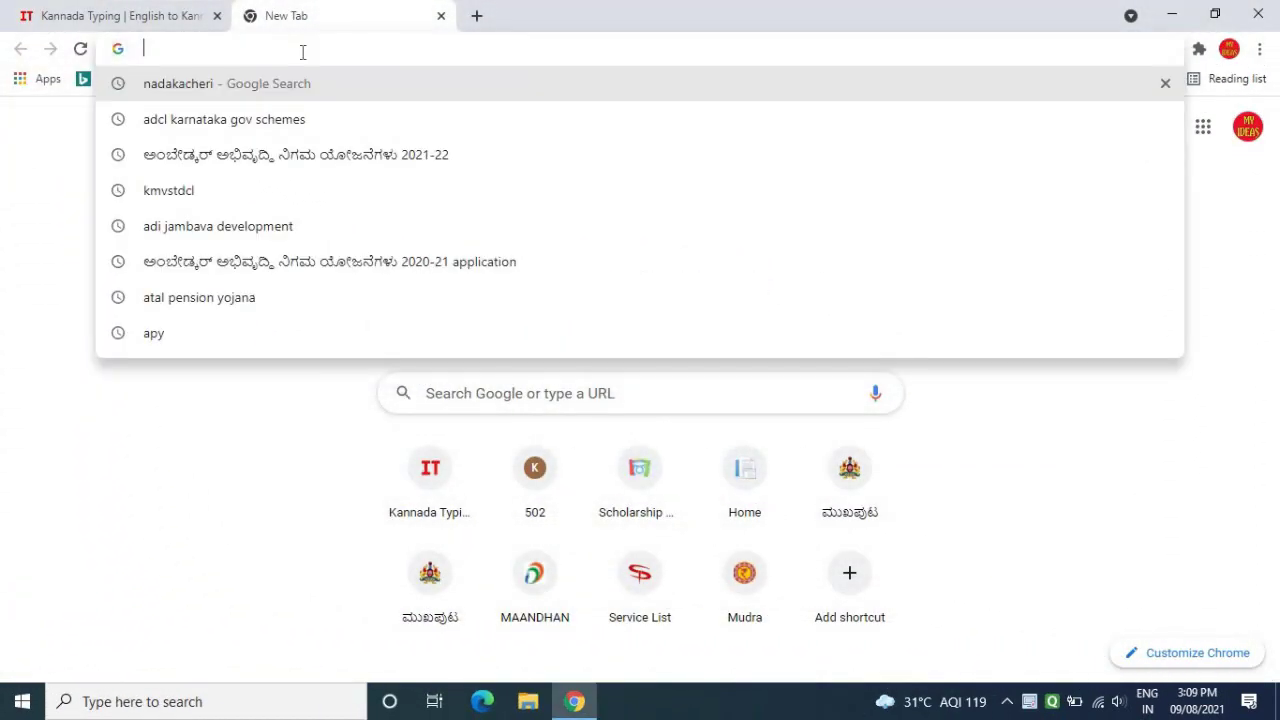
click(190, 86)
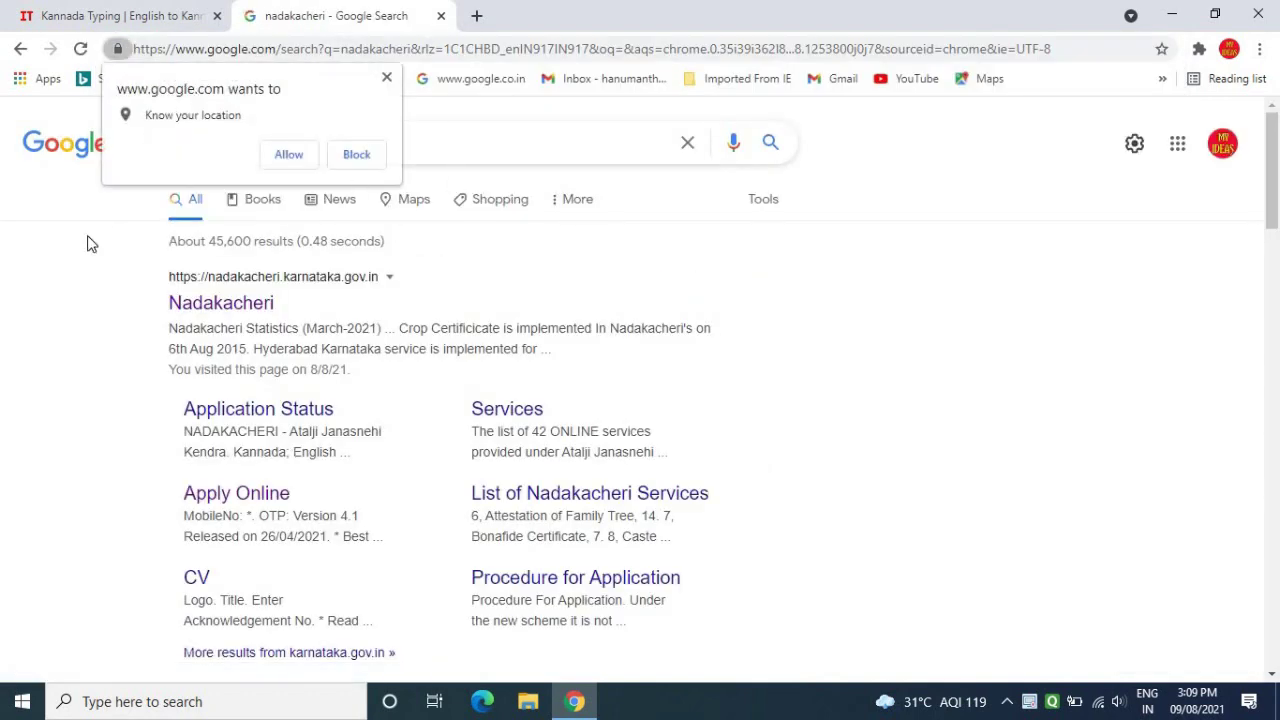
click(387, 79)
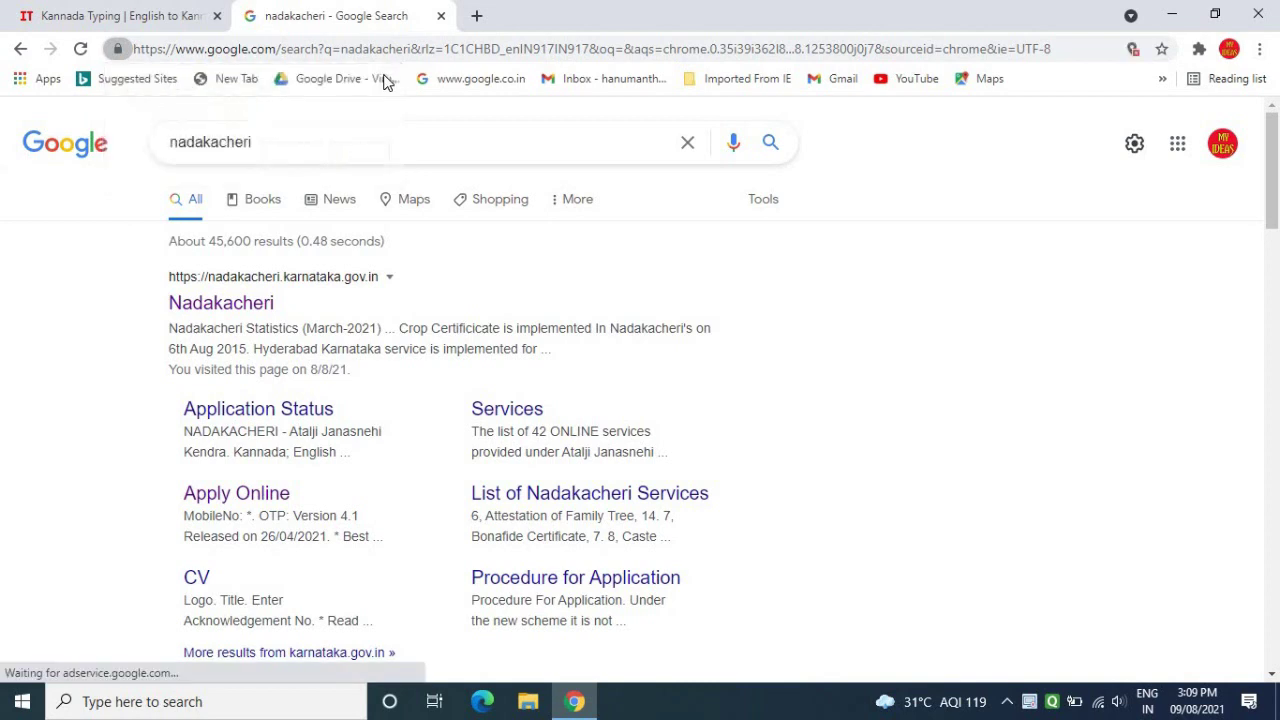
click(241, 313)
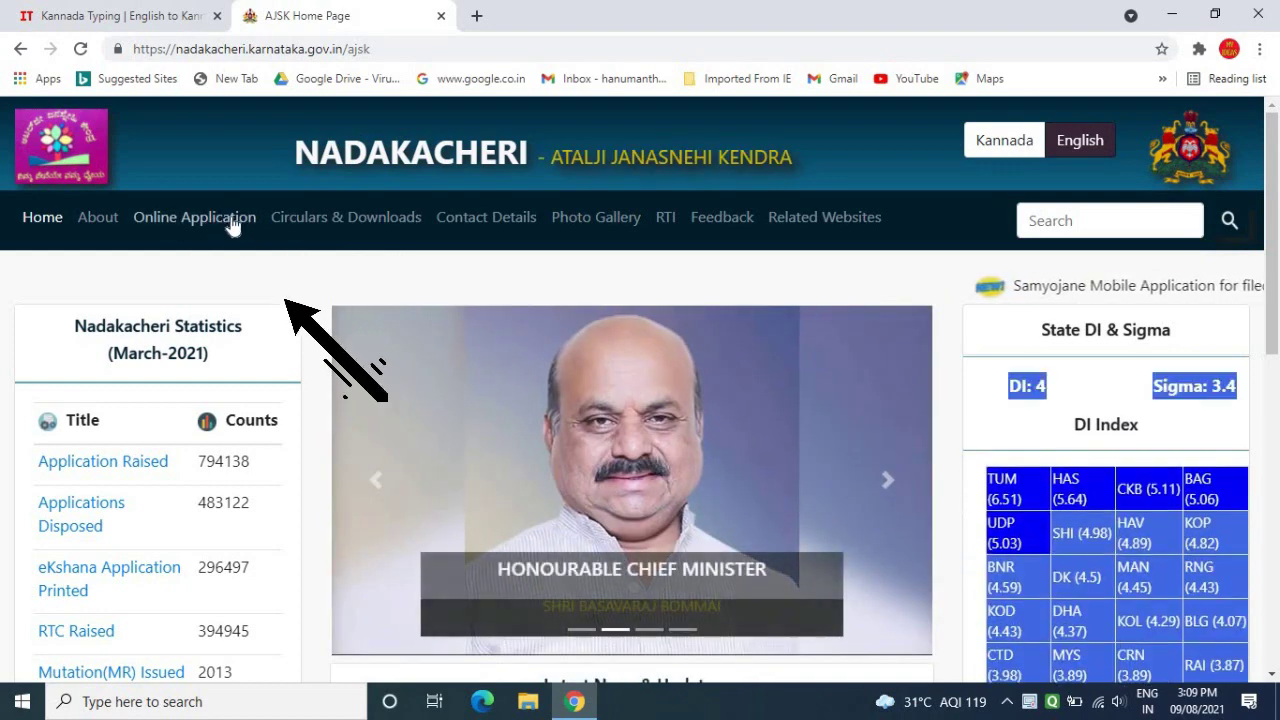
click(230, 222)
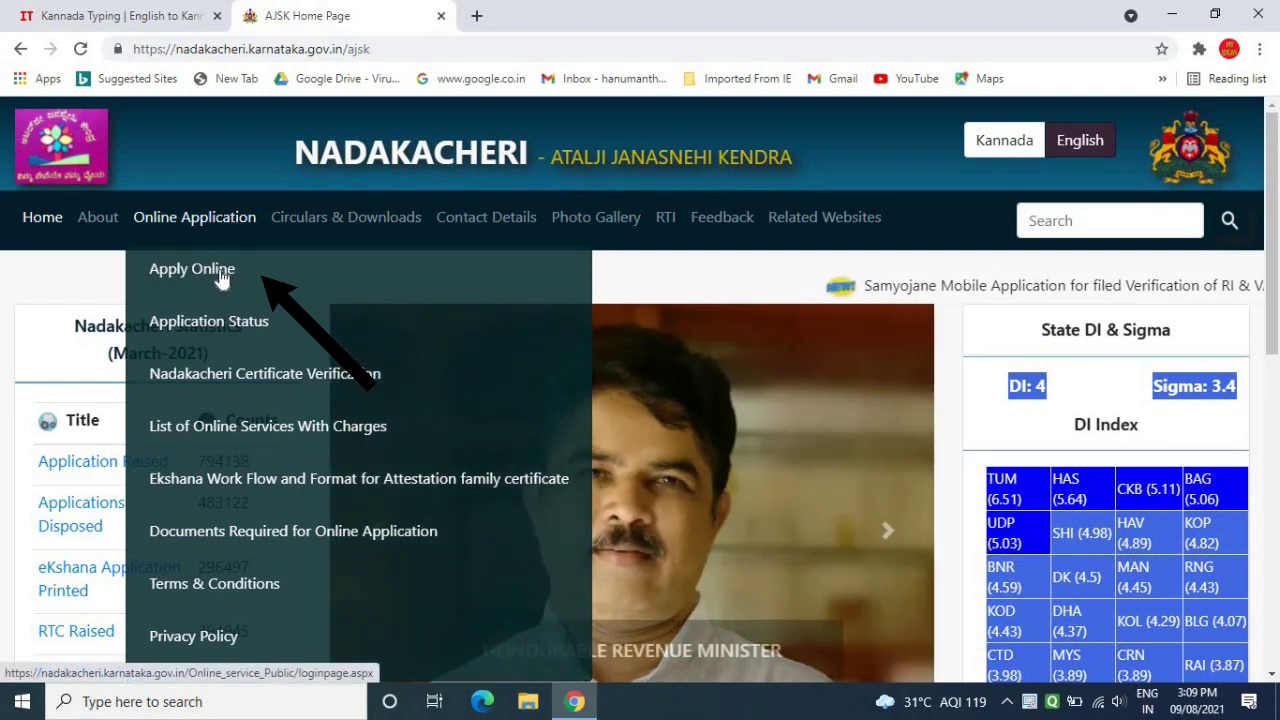
click(222, 278)
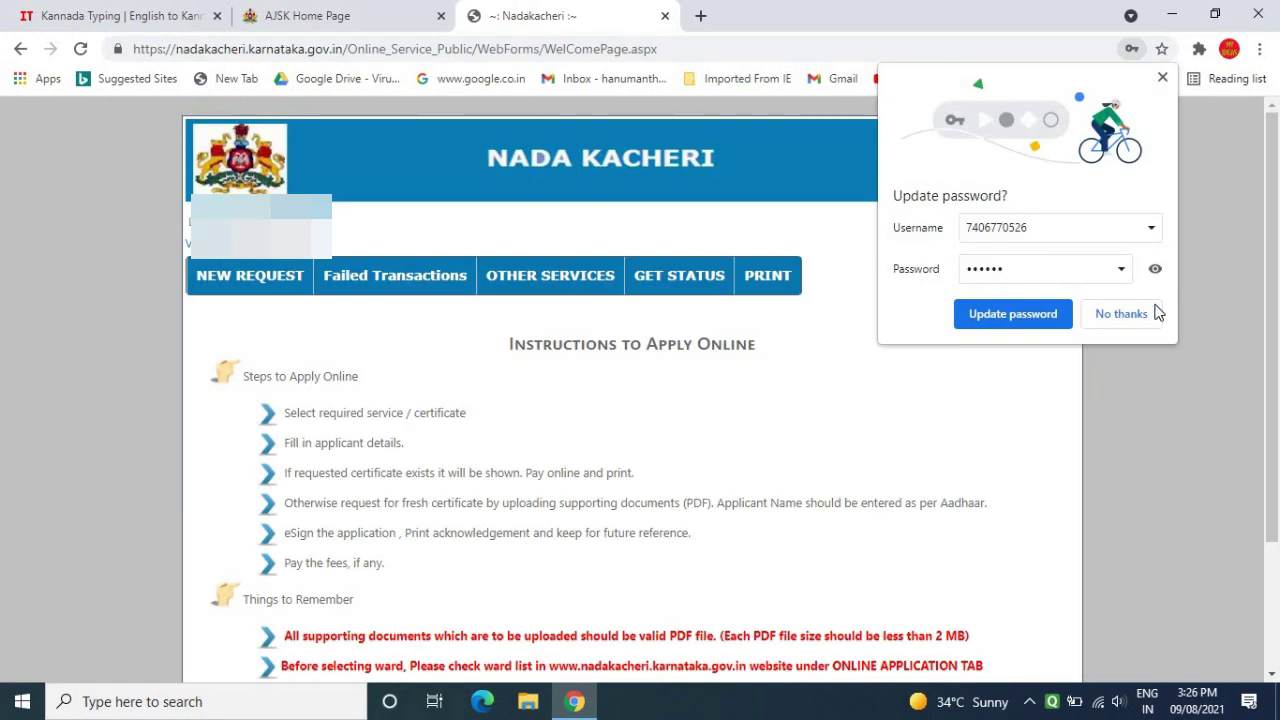
Step: Decline the browser's password update offer and start a new Agri Services request in the Nada Kacheri portal
click(1131, 318)
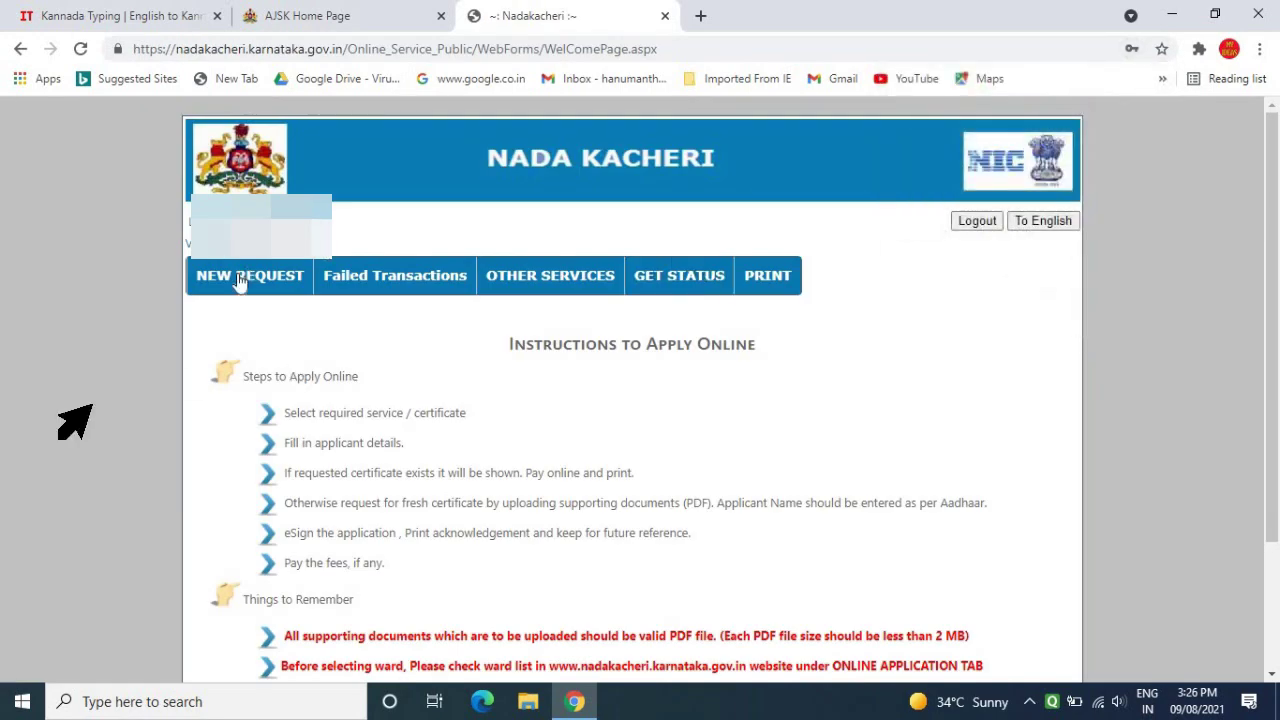
mouse_move(265, 288)
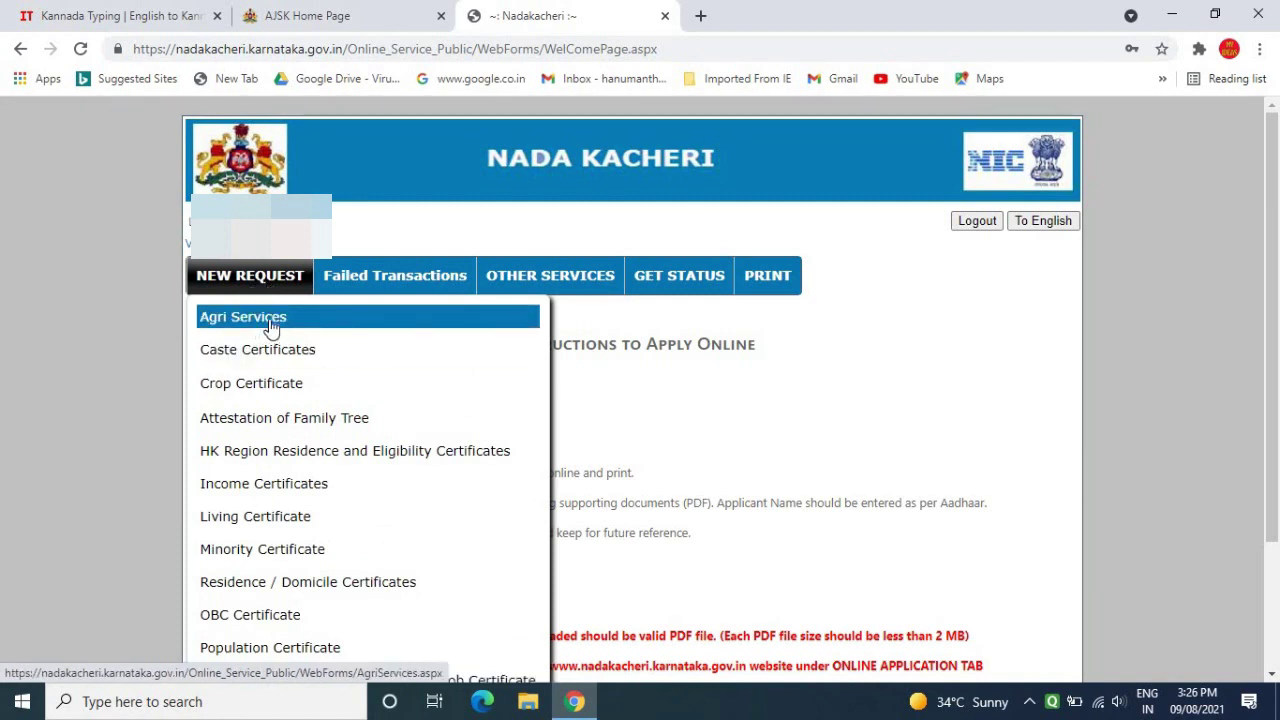
click(268, 326)
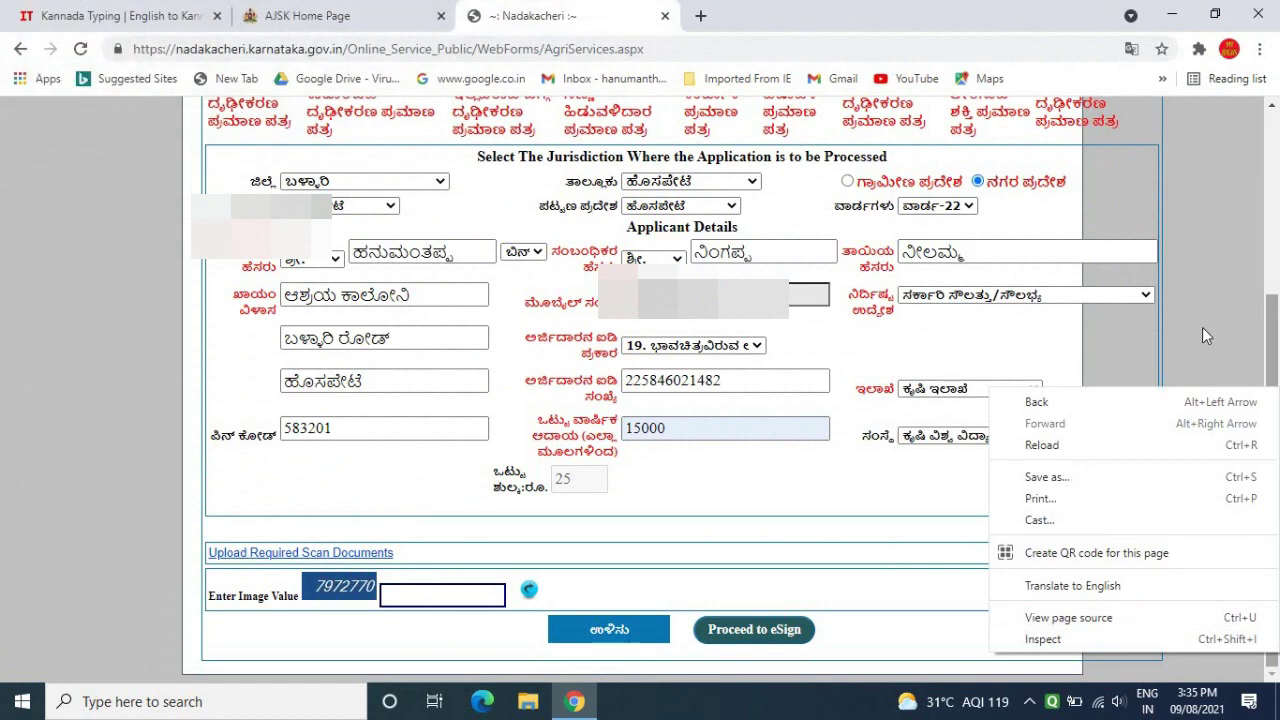
Step: Examine the jurisdiction choices, including district, taluk and ward, and the title choices for the applicant's name in the application form
click(1202, 327)
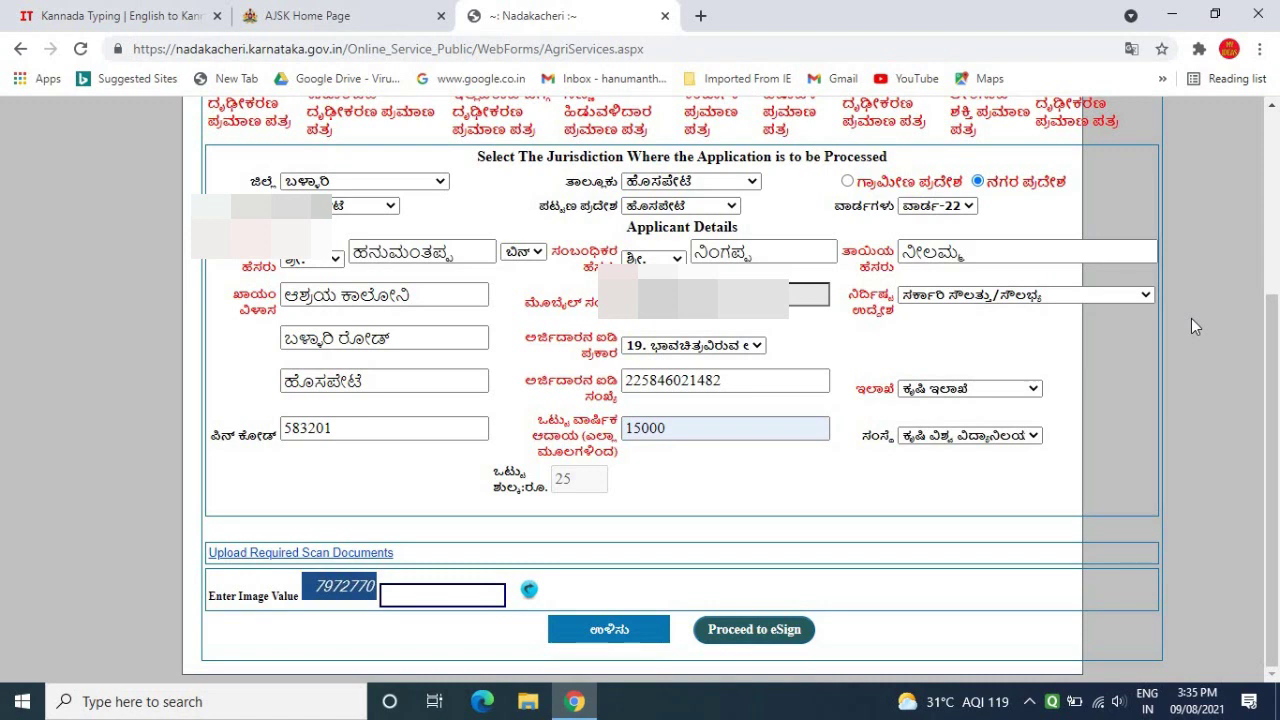
click(345, 186)
click(344, 178)
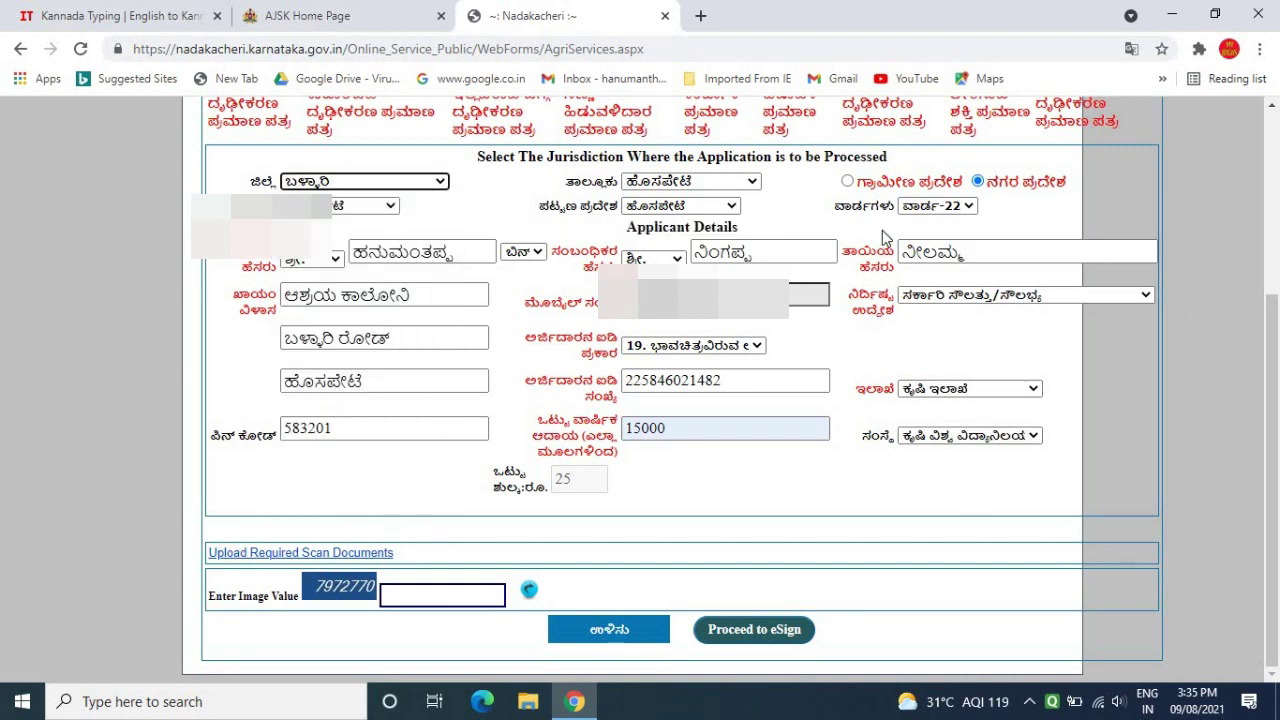
click(716, 186)
click(720, 186)
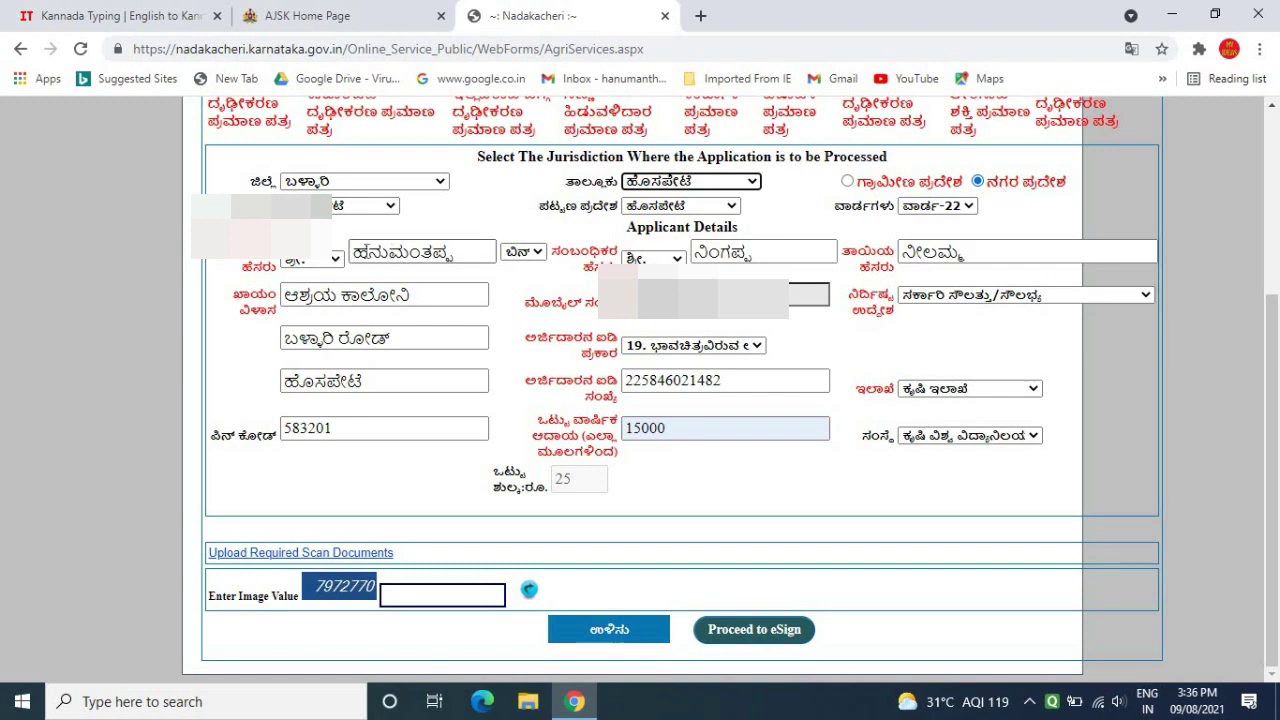
click(361, 208)
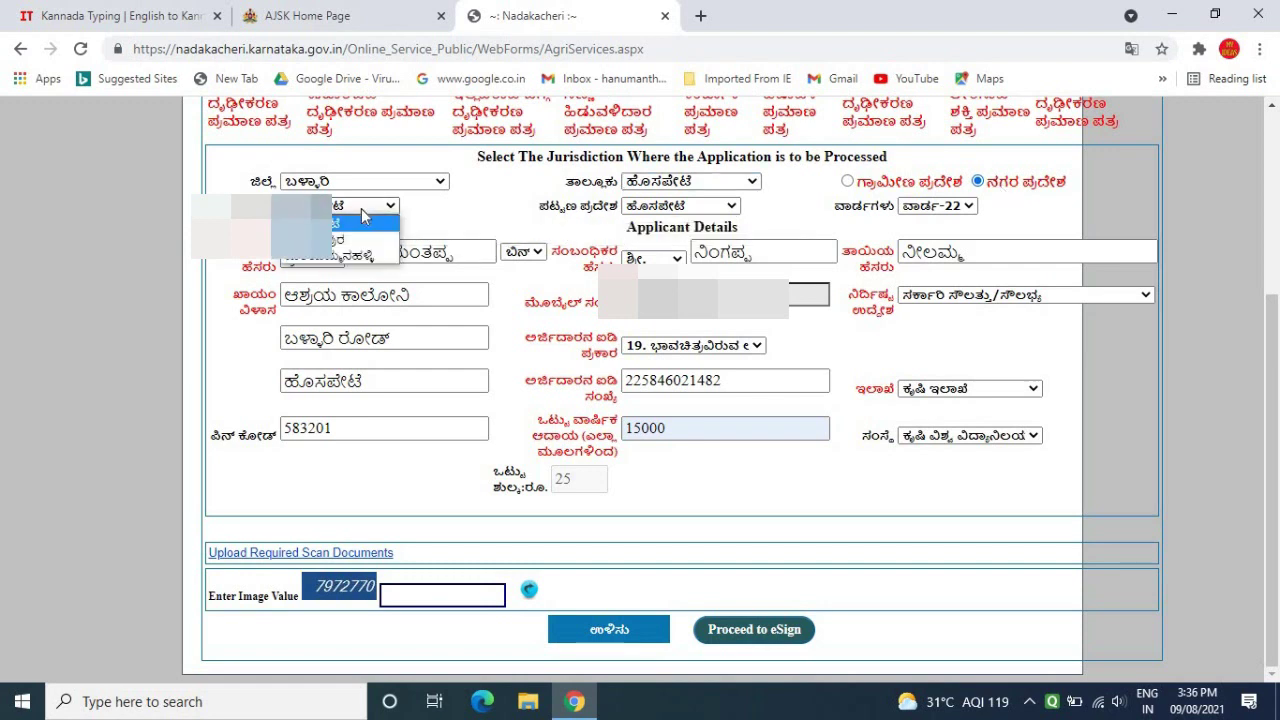
click(361, 208)
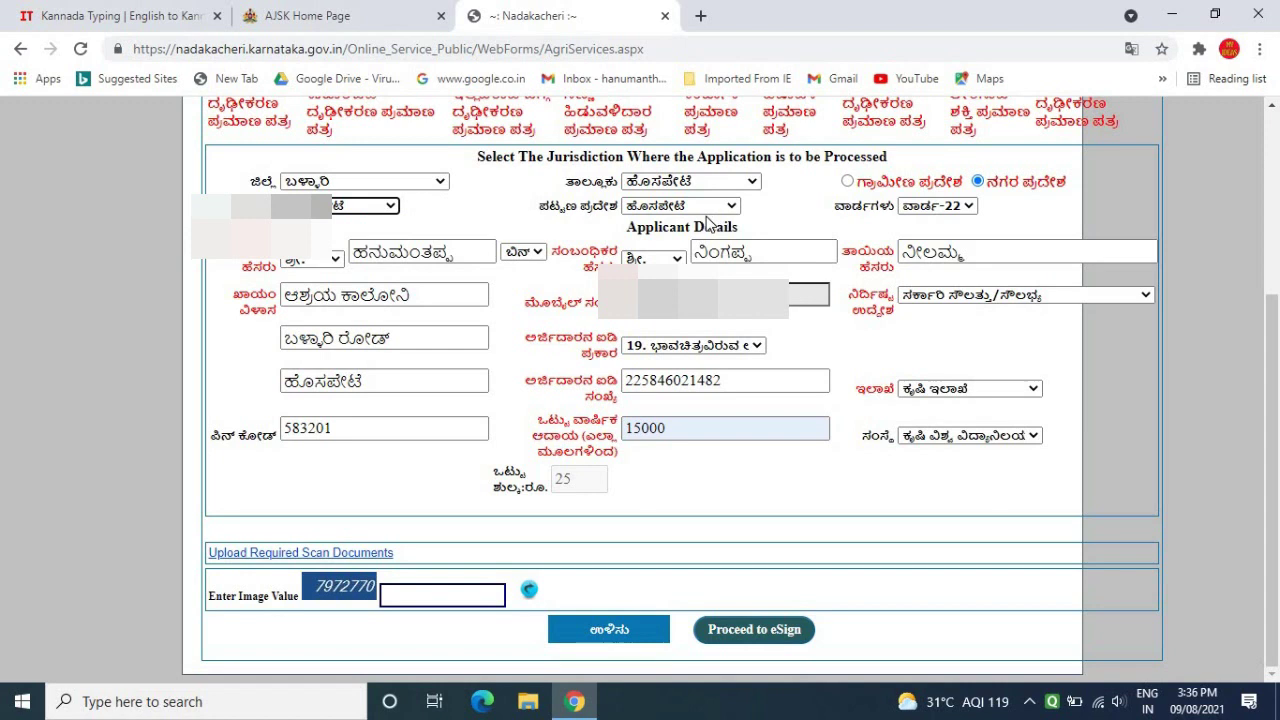
click(968, 207)
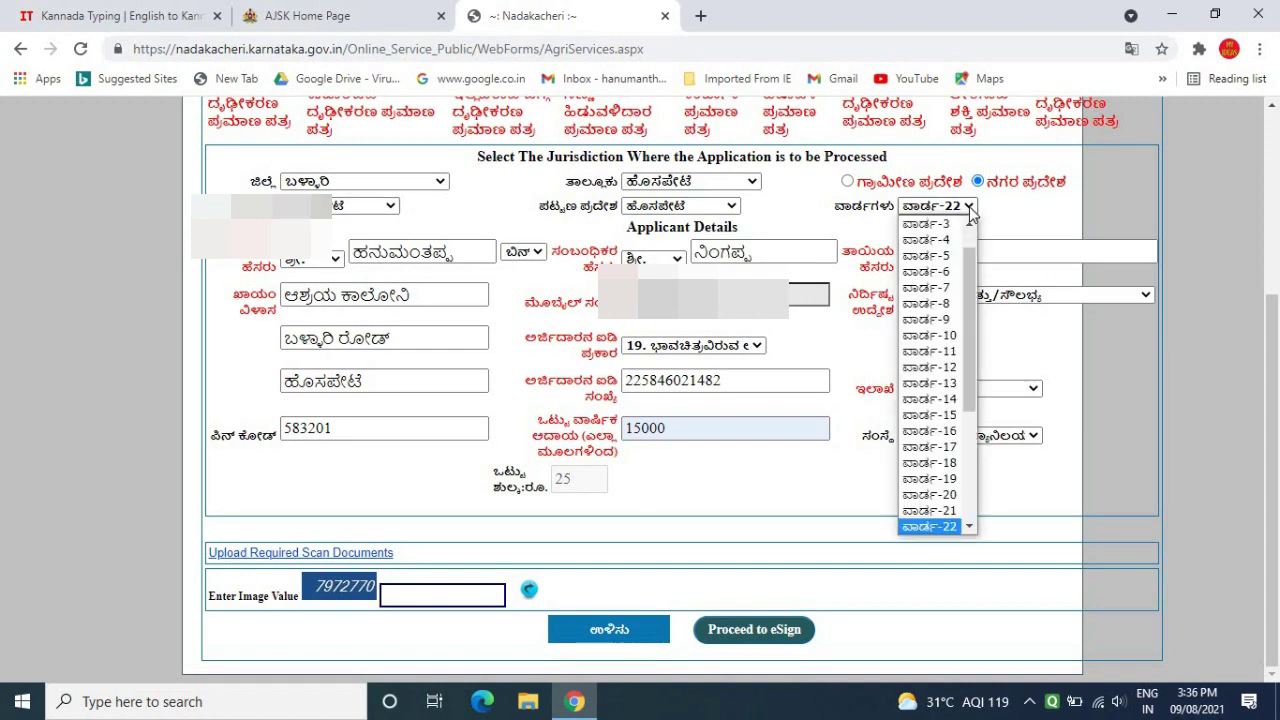
click(968, 207)
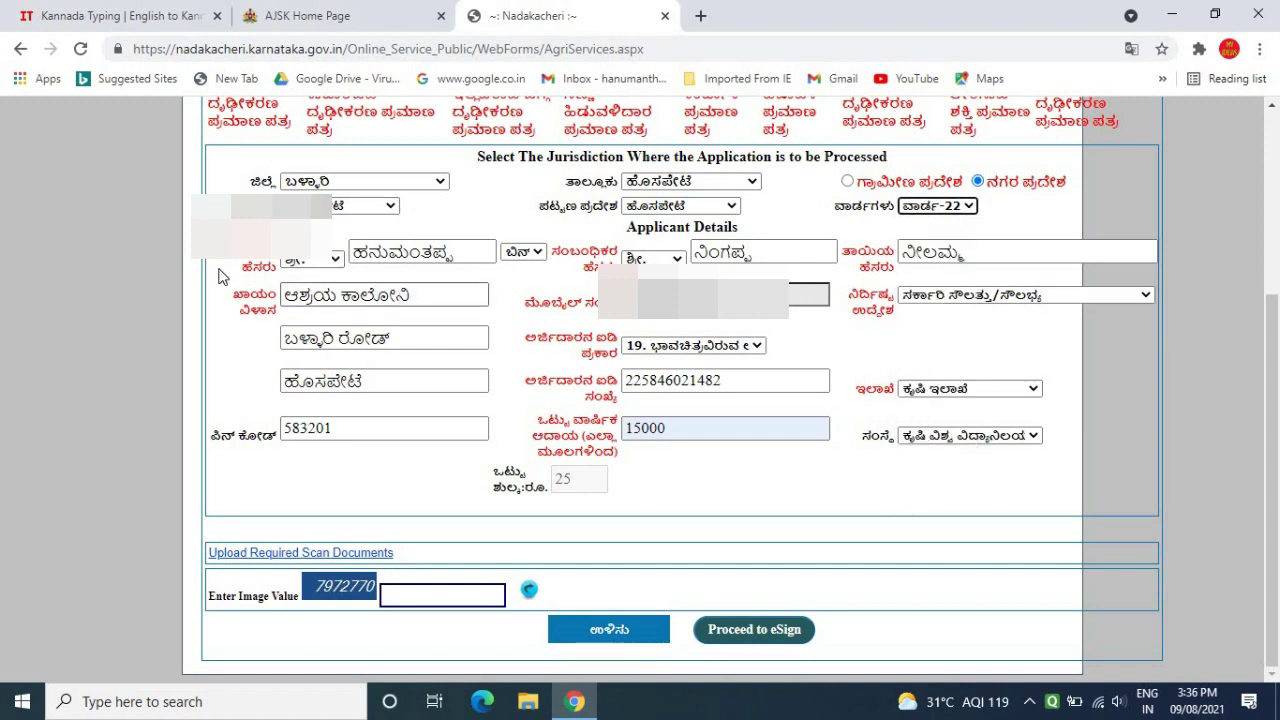
click(338, 260)
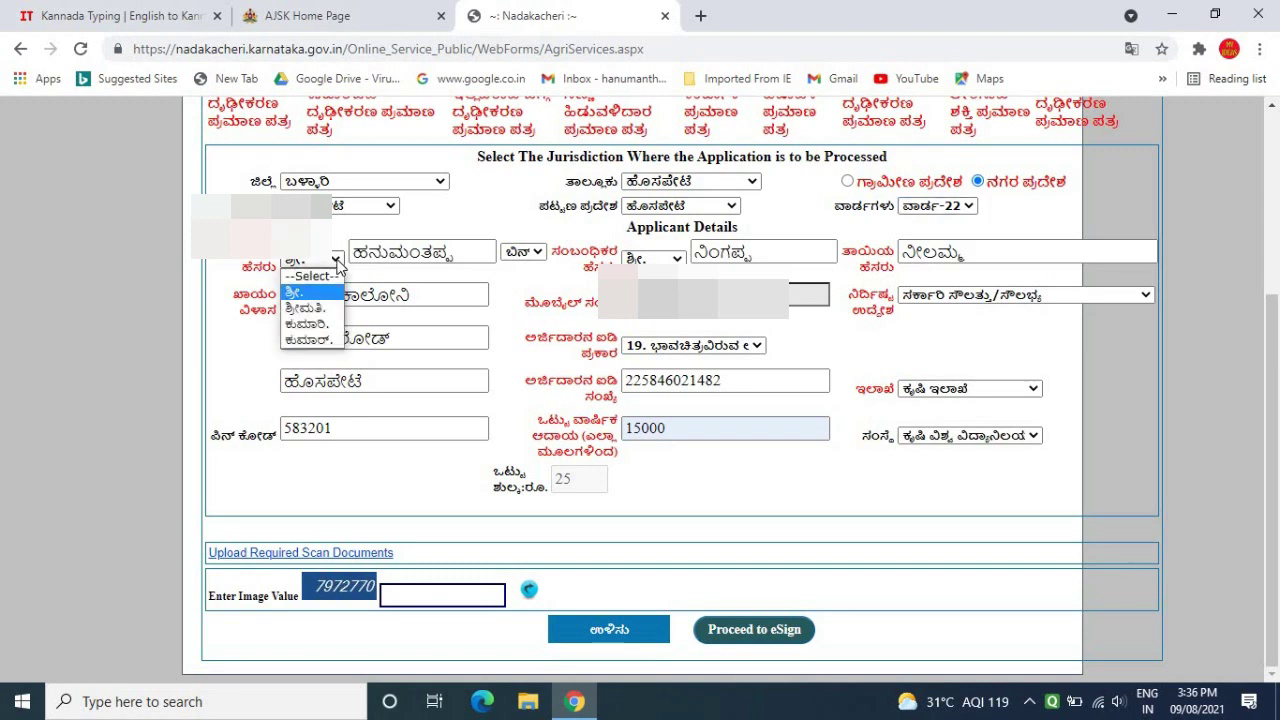
click(338, 262)
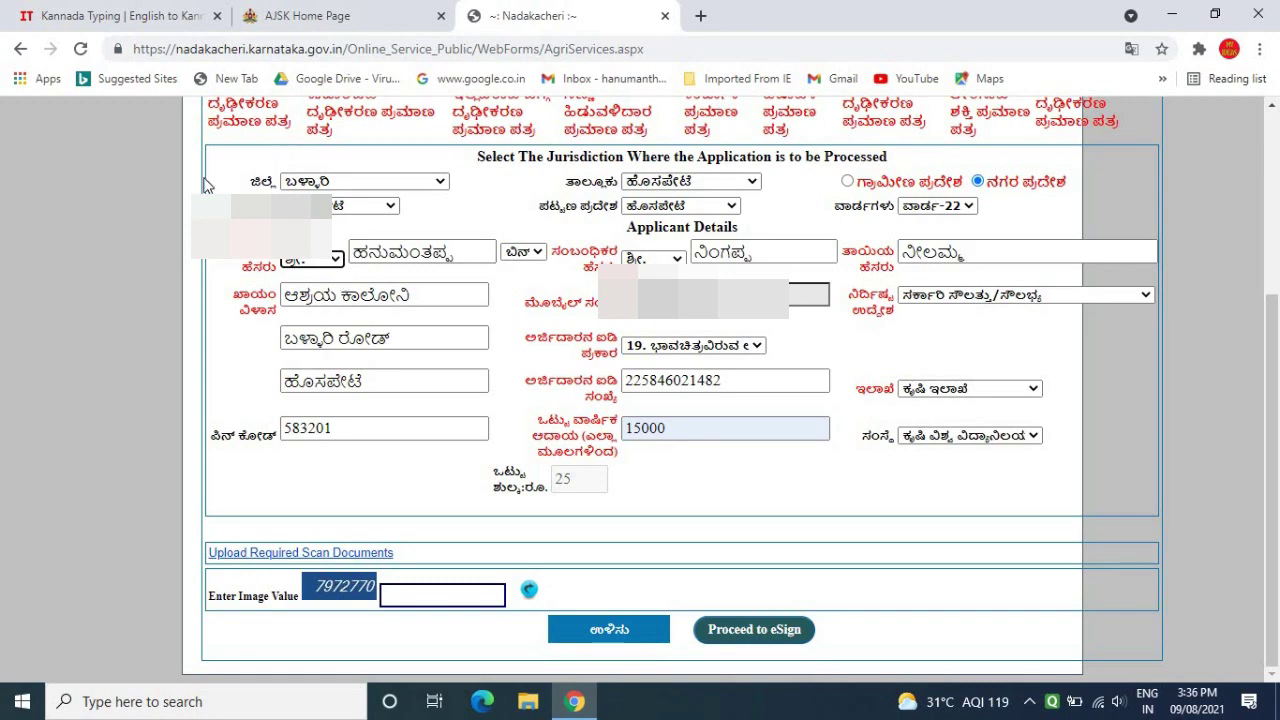
Step: Look at the Kannada text in the English to Kannada Converter, close the antivirus notice, and return to the application form
click(145, 15)
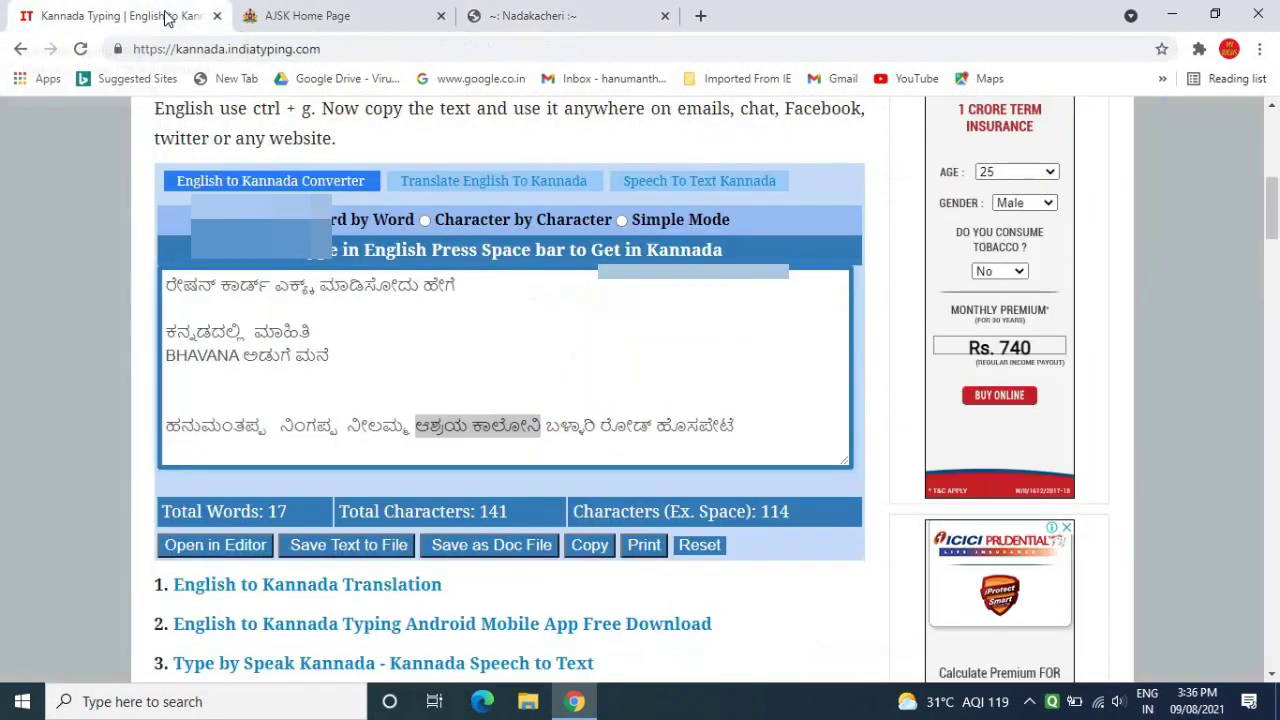
click(496, 325)
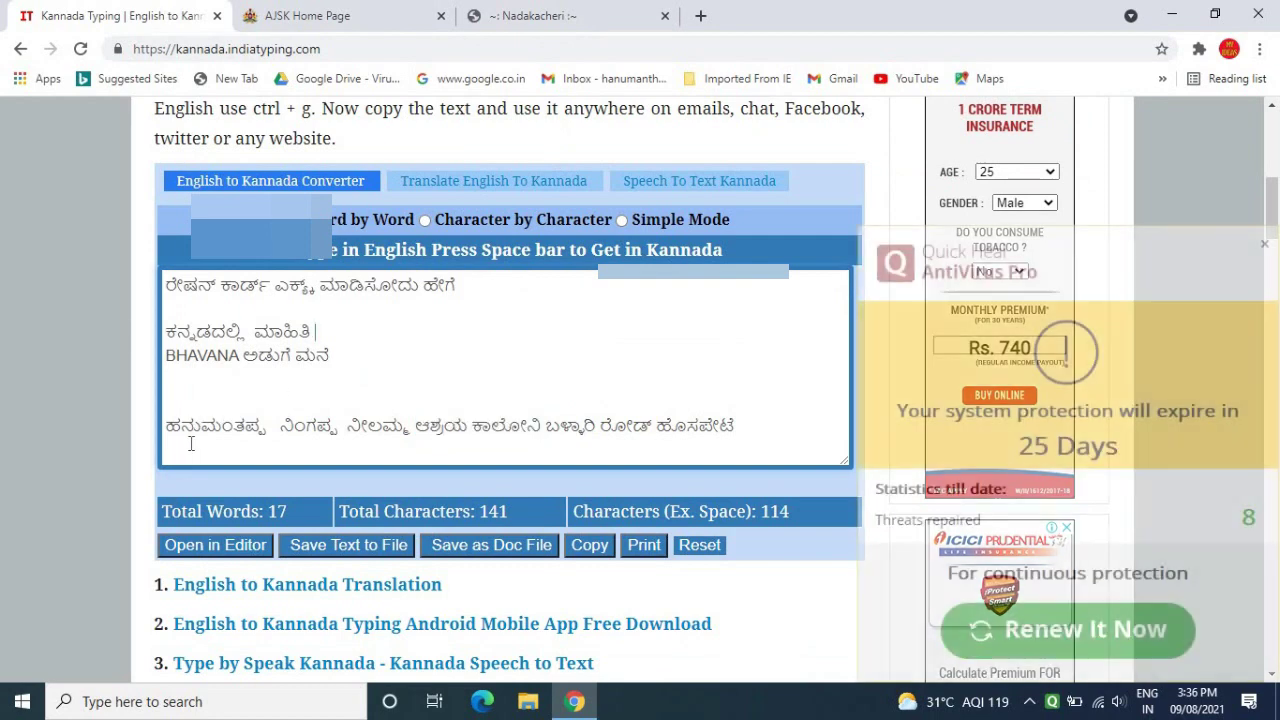
click(1264, 243)
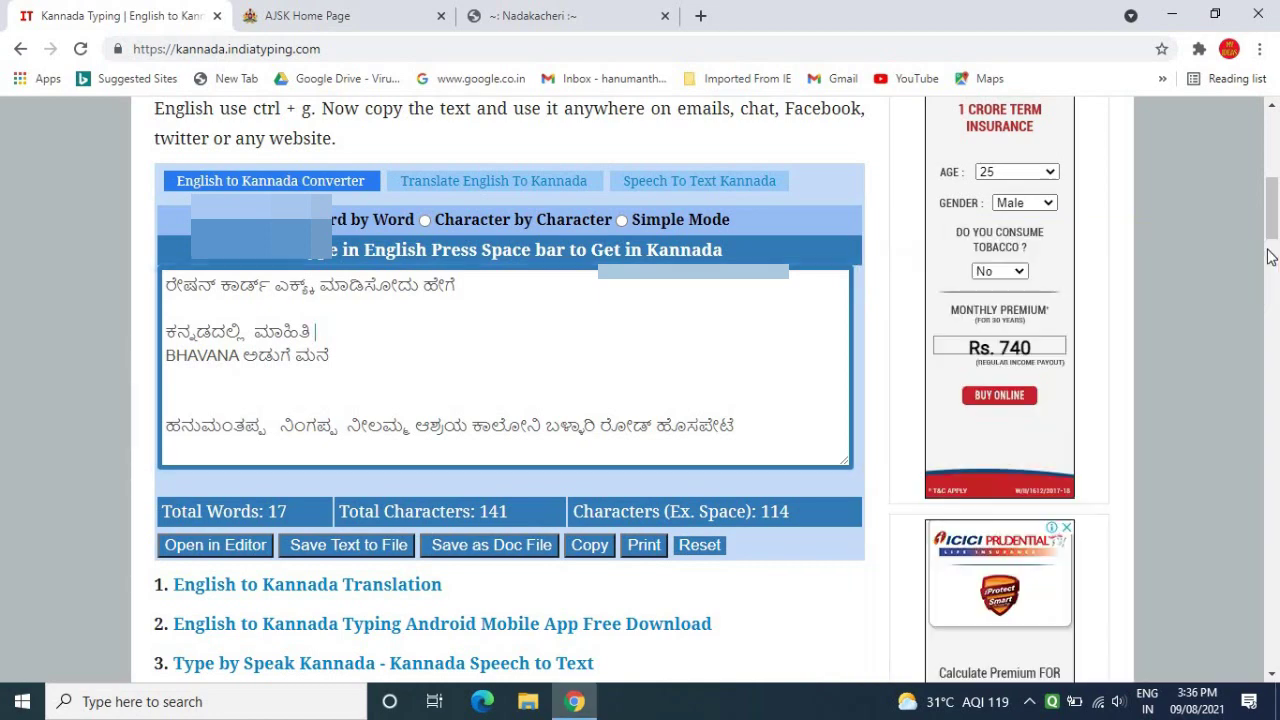
click(533, 14)
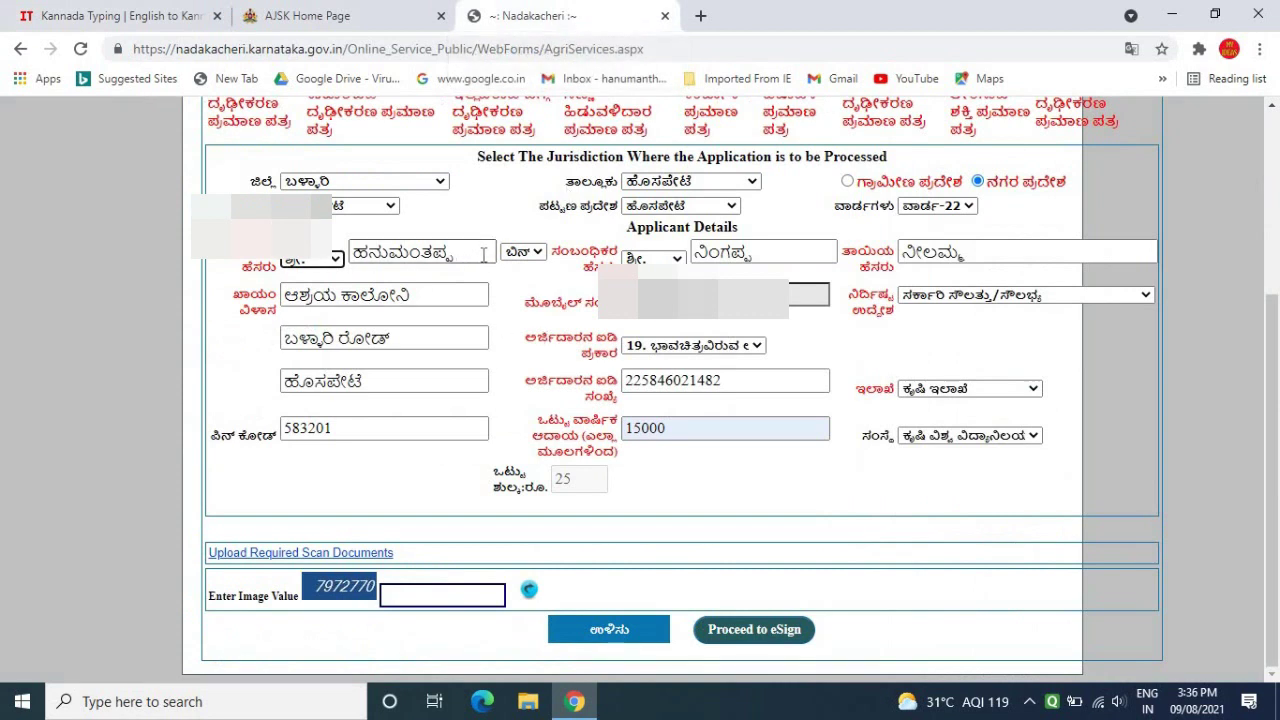
Step: Check the relationship choices beside the applicant's name and choose ಸರ್ಕಾರಿ ಸೌಲತ್ತು/ಸೌಲಭ್ಯ as the specific purpose
click(540, 258)
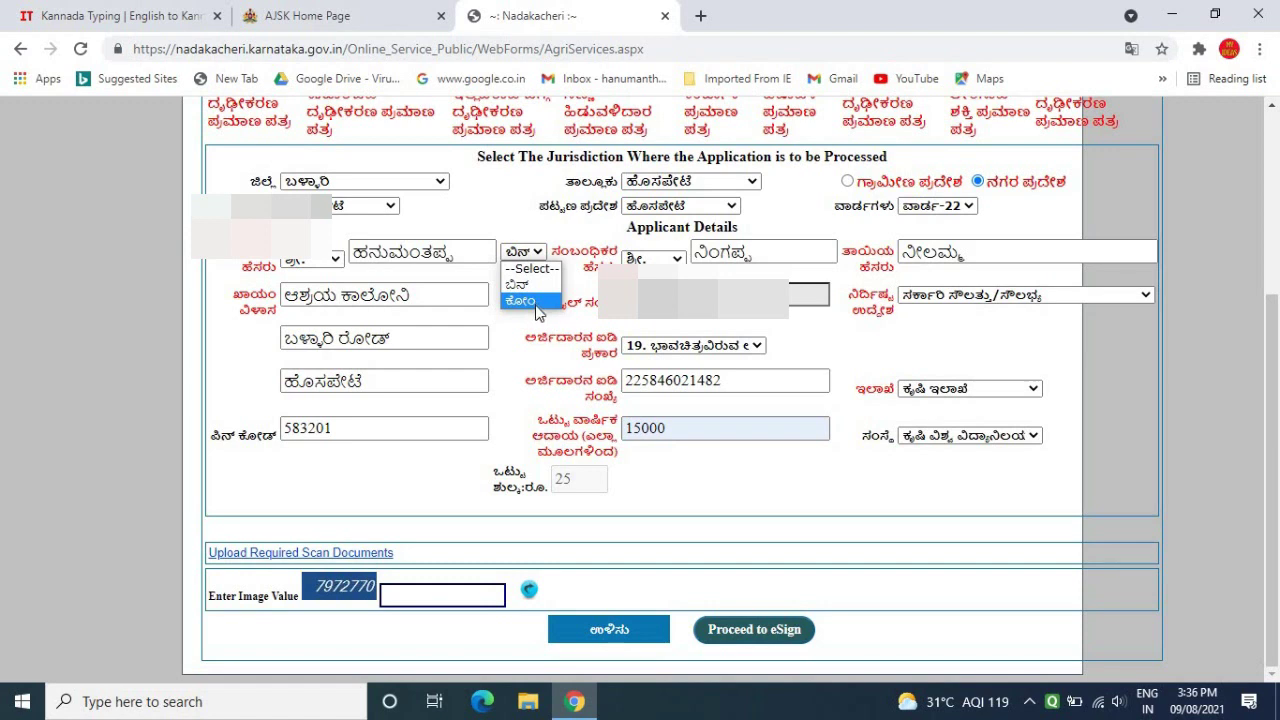
click(507, 209)
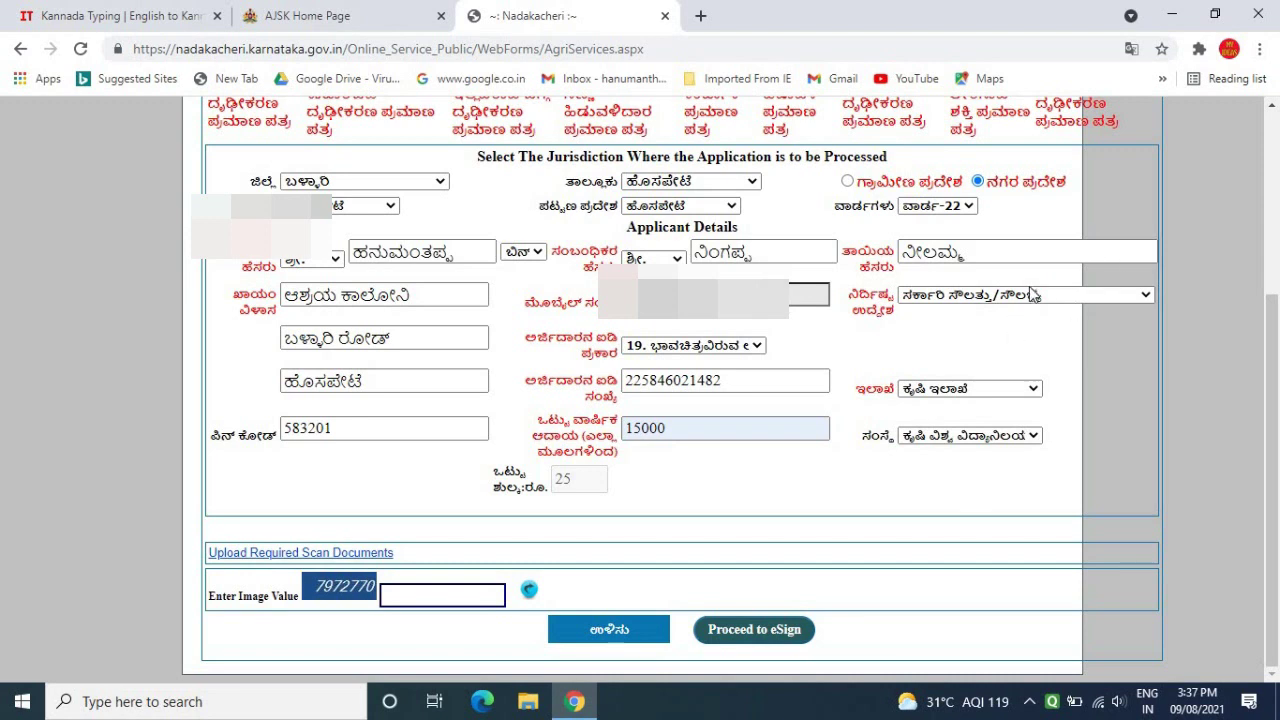
click(1056, 298)
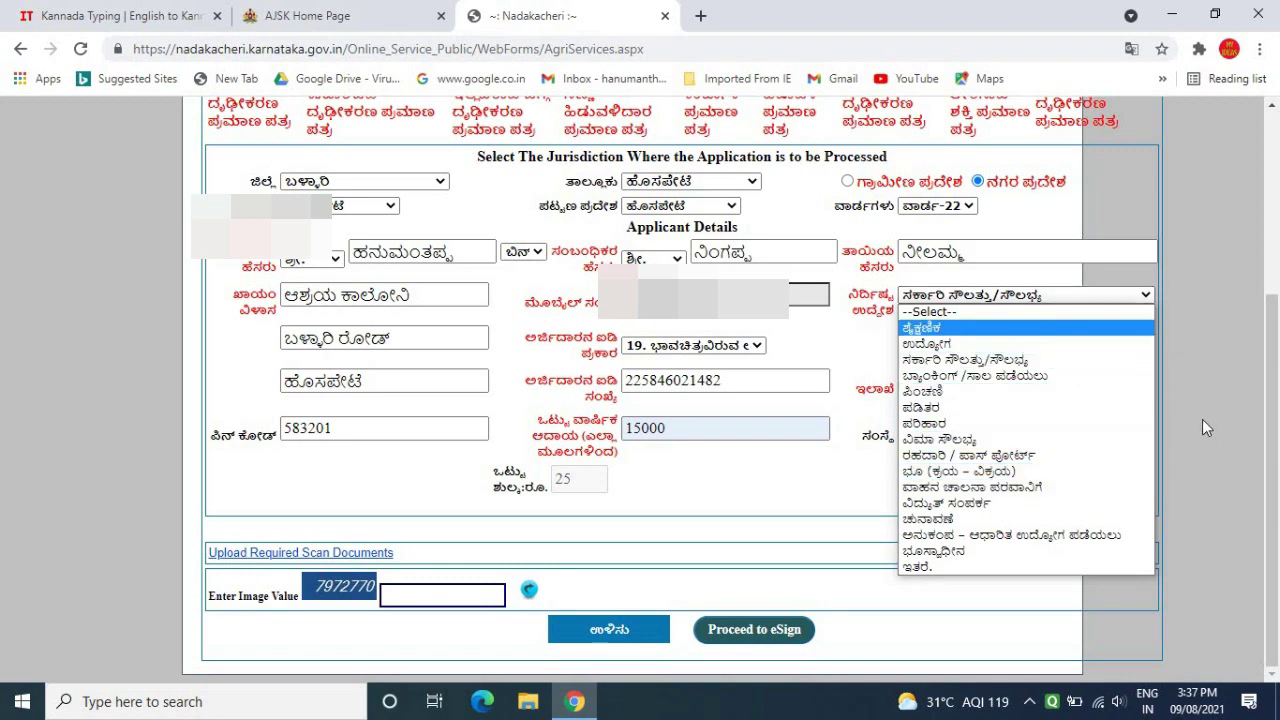
click(978, 362)
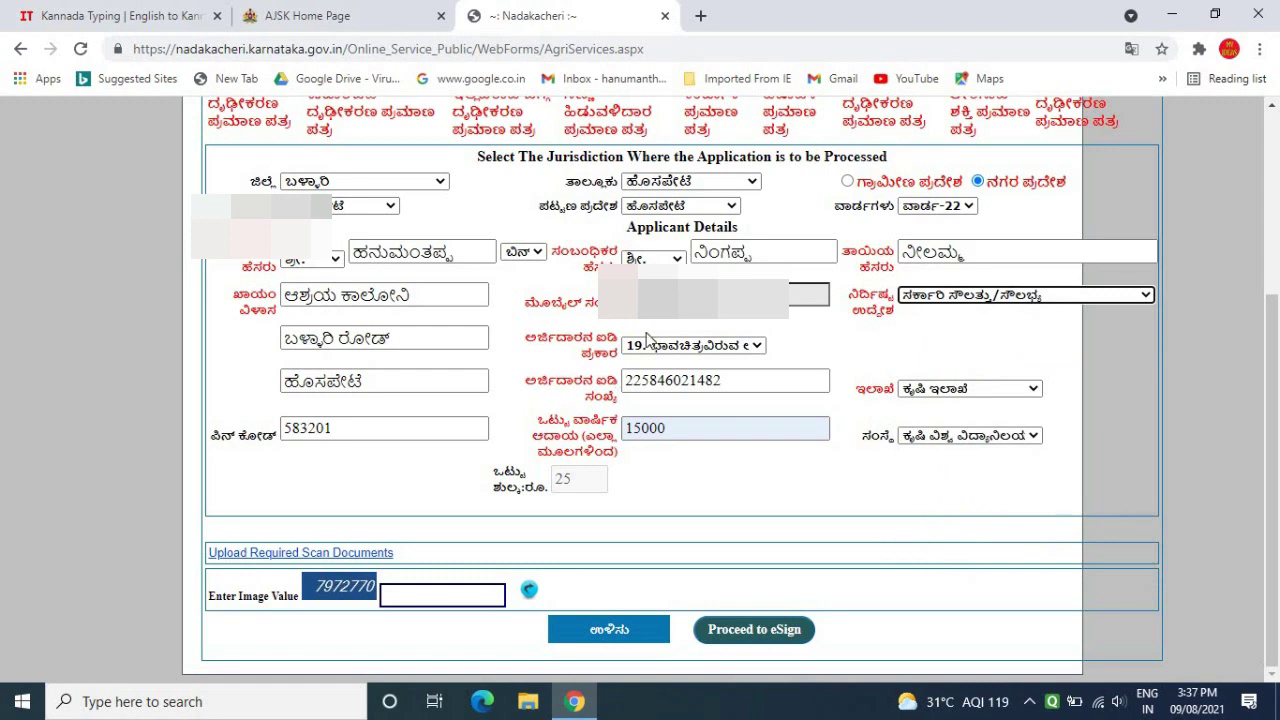
Step: Examine the available applicant ID types and department choices in the applicant details, closing each list again
click(757, 347)
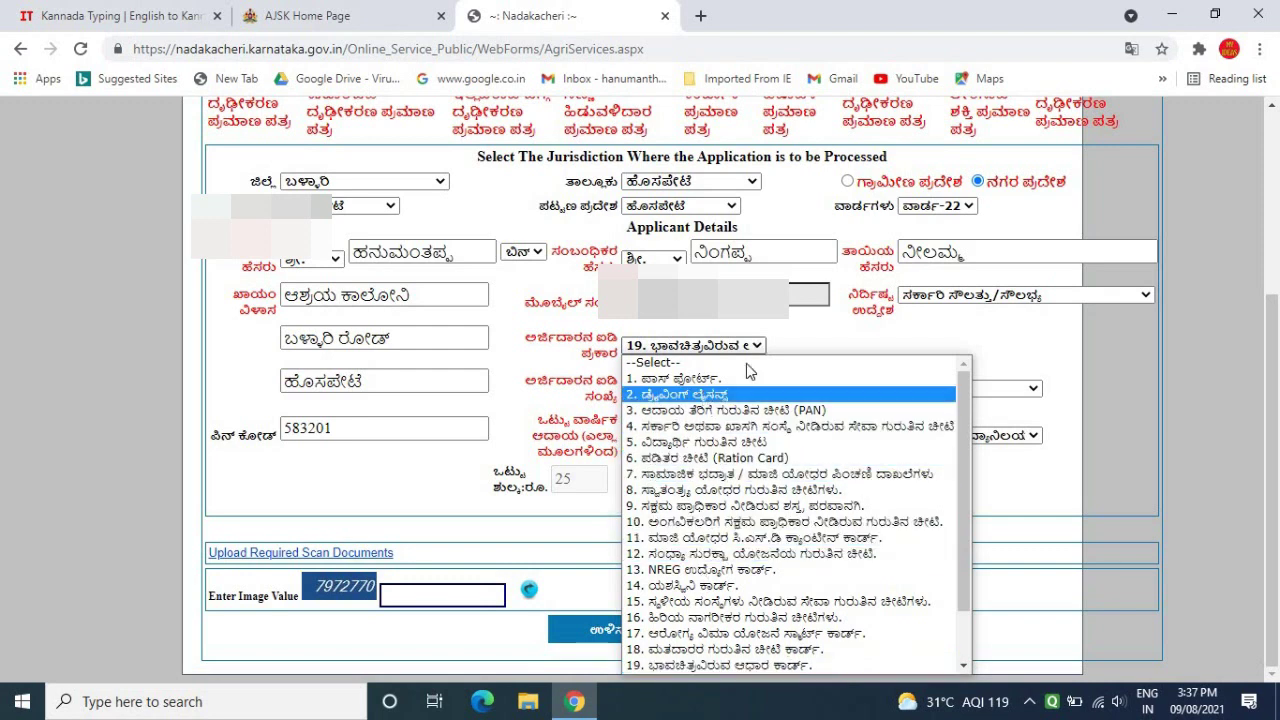
click(783, 345)
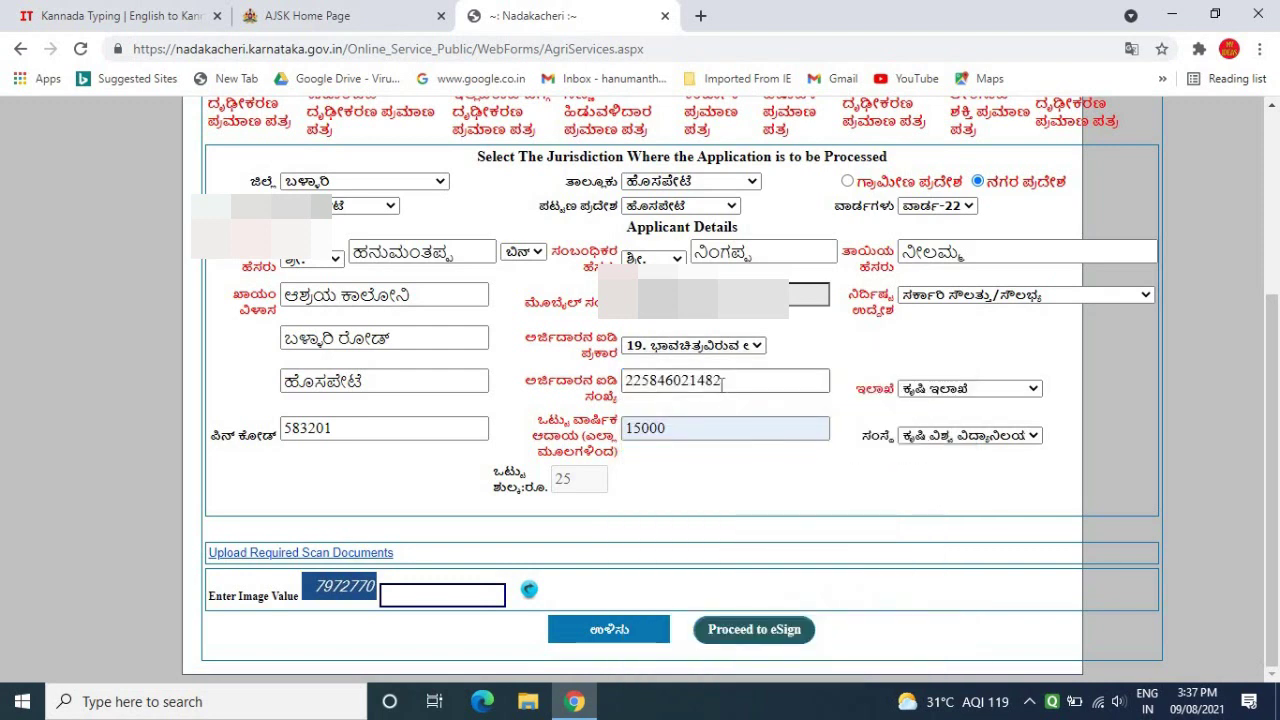
click(1003, 395)
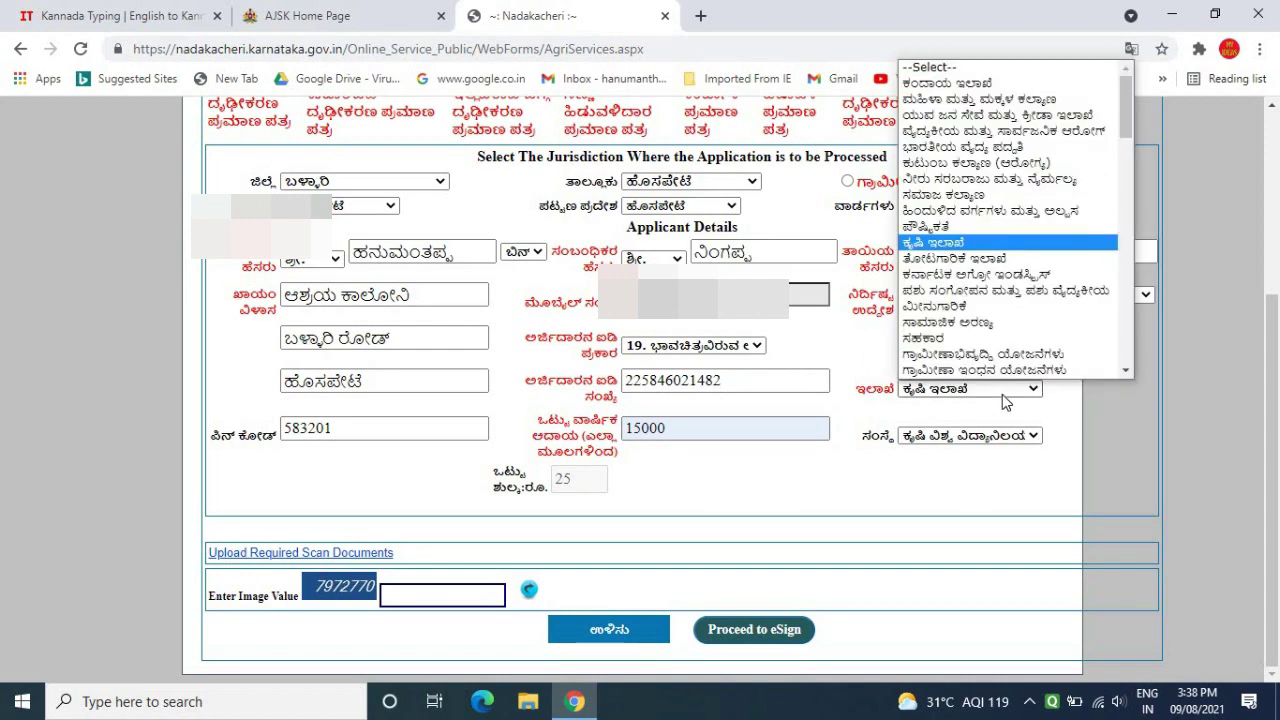
click(1223, 431)
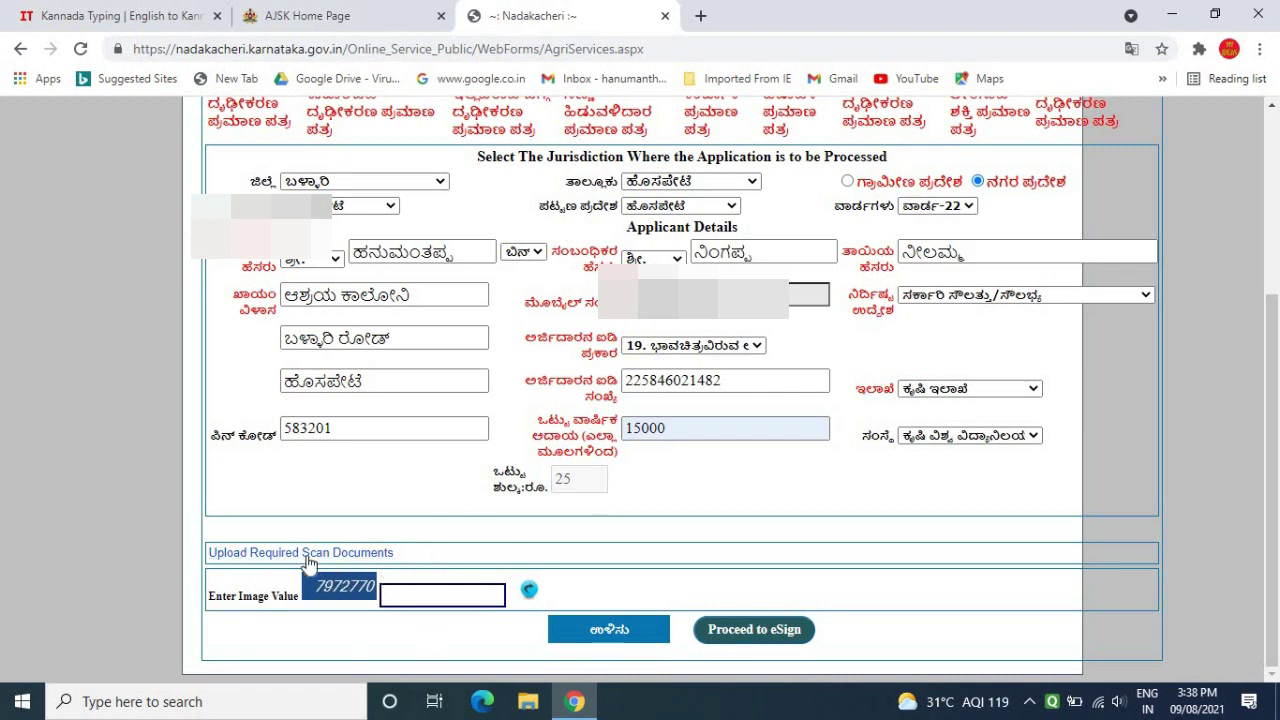
Step: View the required scan documents for the application, then cancel the upload dialog
click(388, 560)
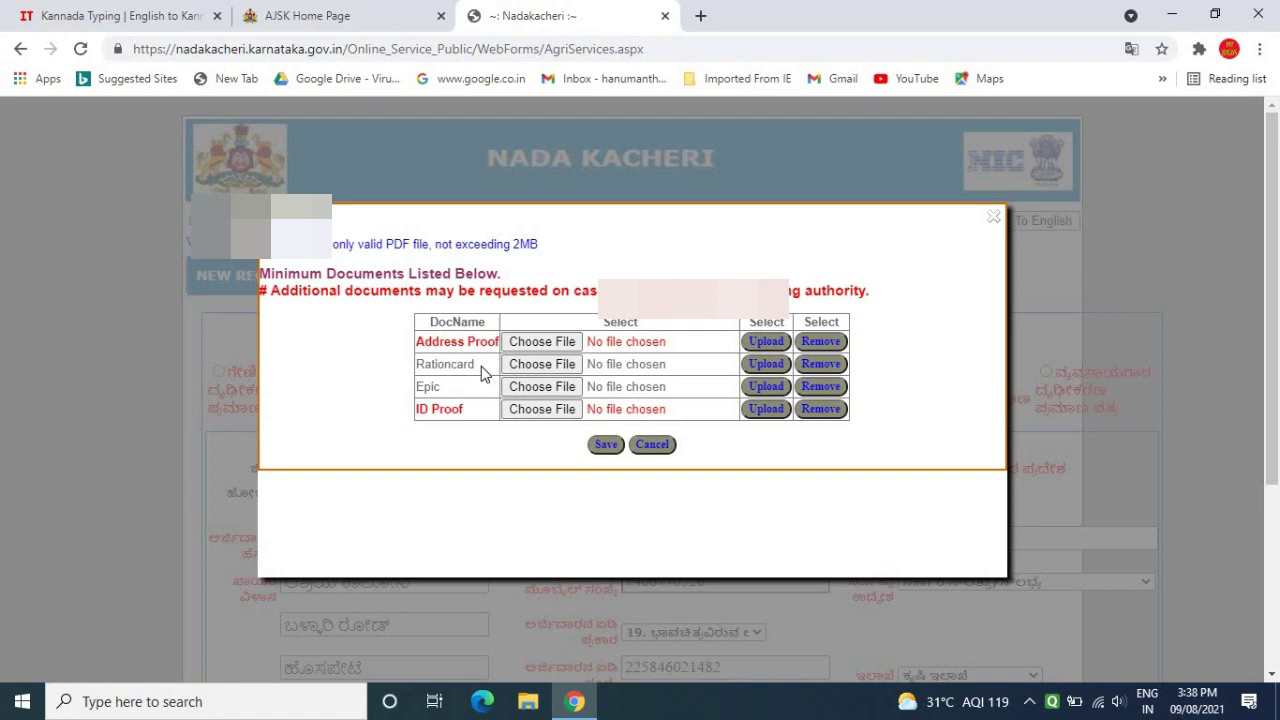
click(652, 445)
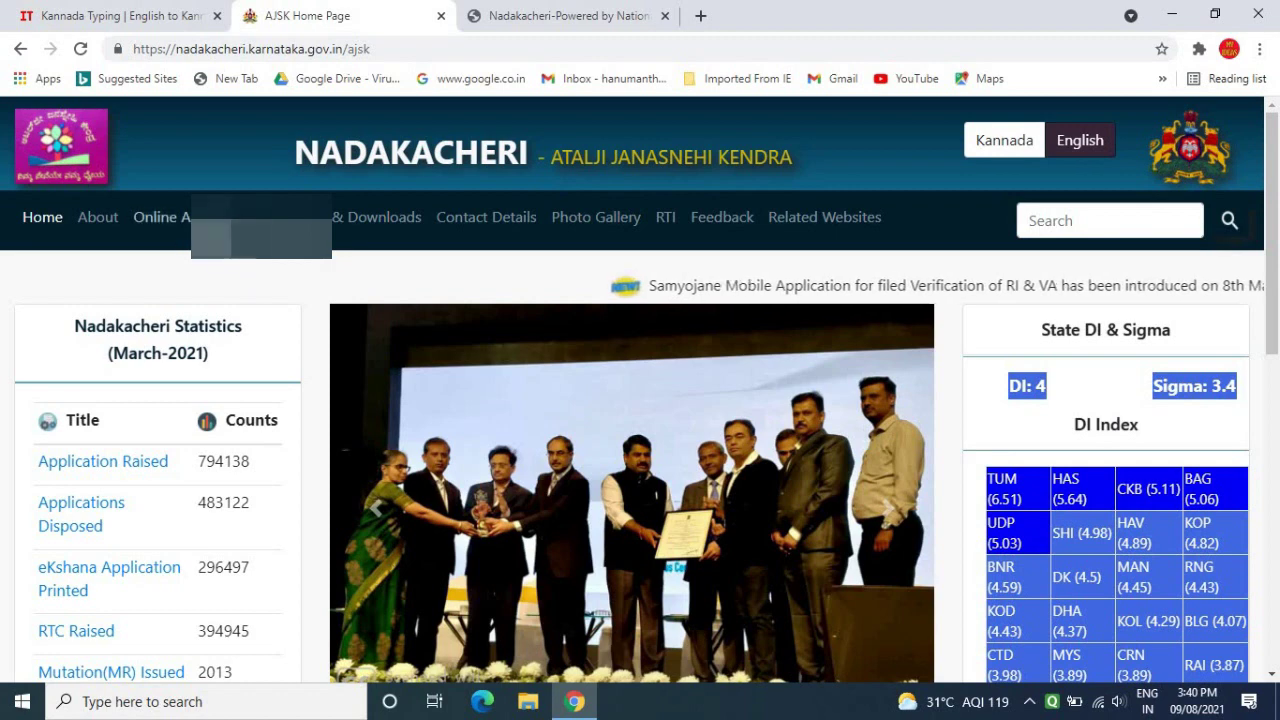
Step: View the Application Status page from the Nadakacheri home page, then close it
mouse_move(172, 270)
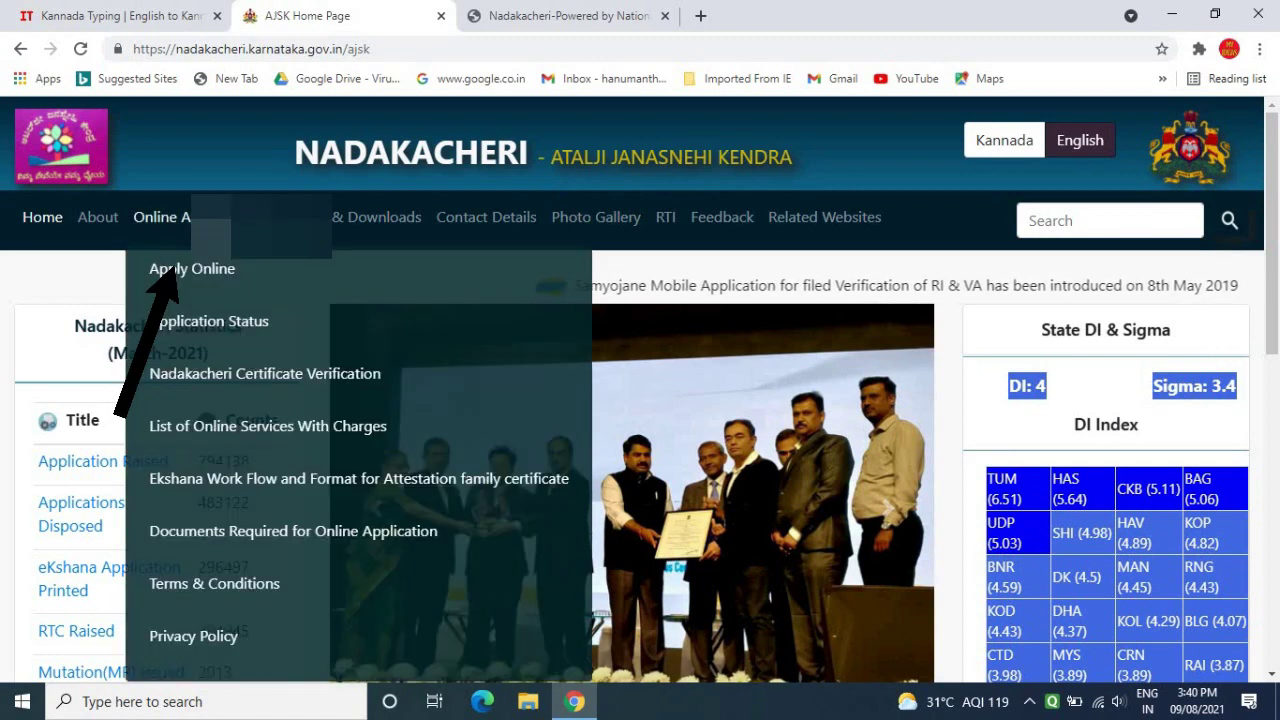
click(223, 330)
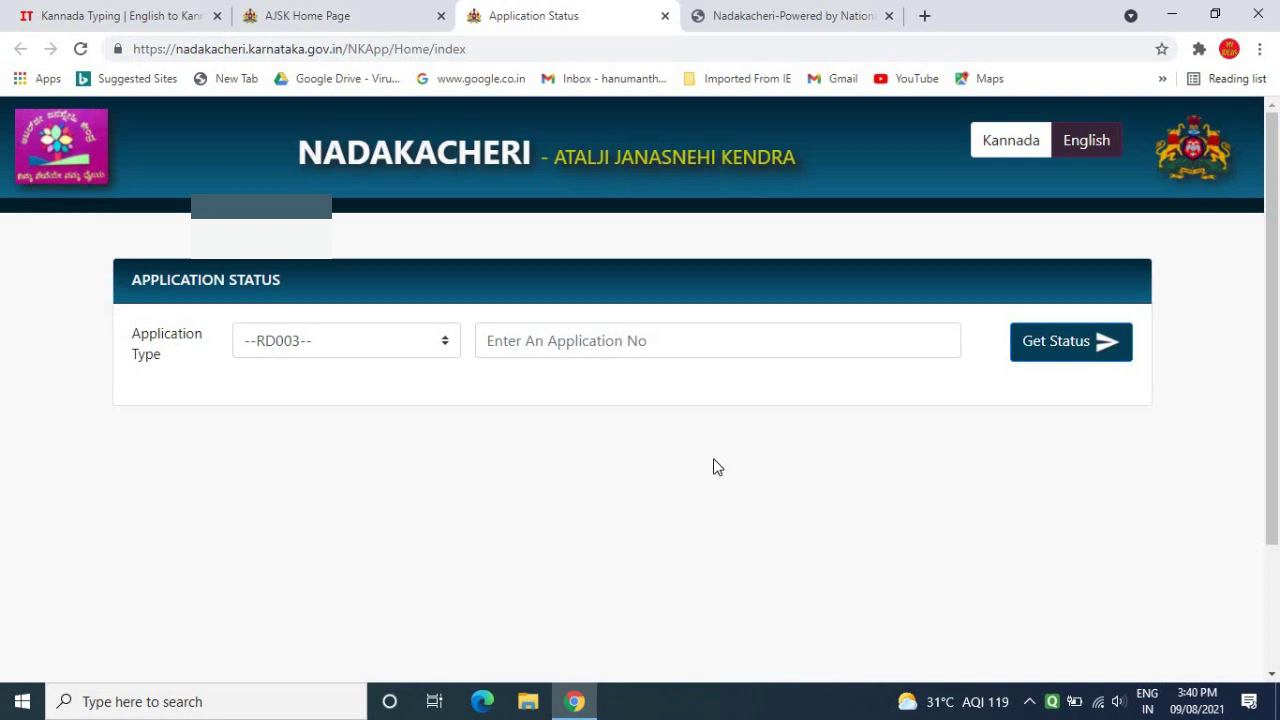
click(665, 16)
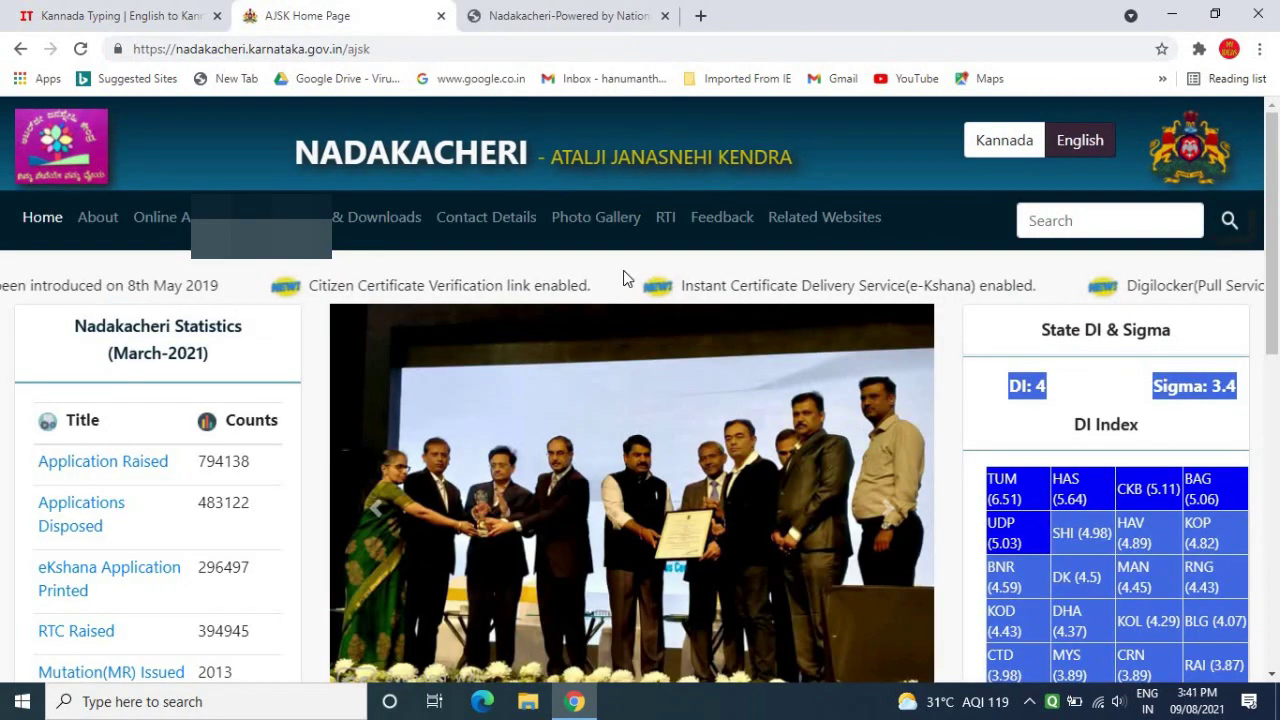